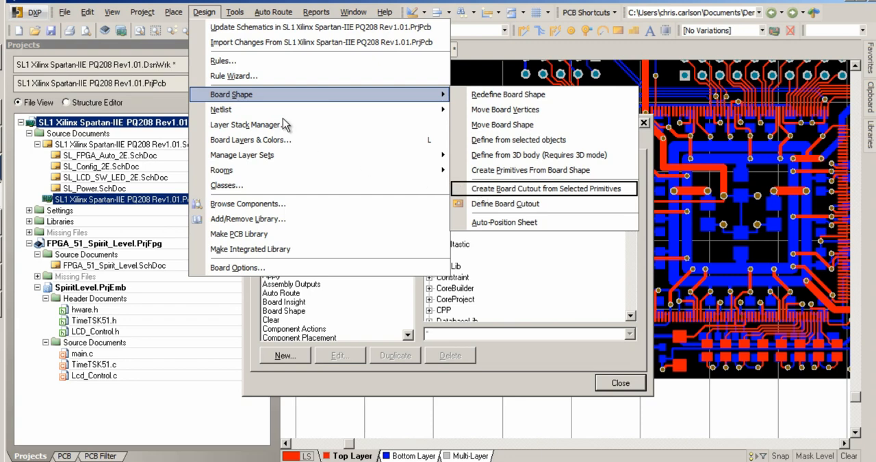
Step: Copy the Polygon Pour command from the Place menu into the Right Mouse Click Free Space popup, above Interactive Routing
mouse_move(183, 13)
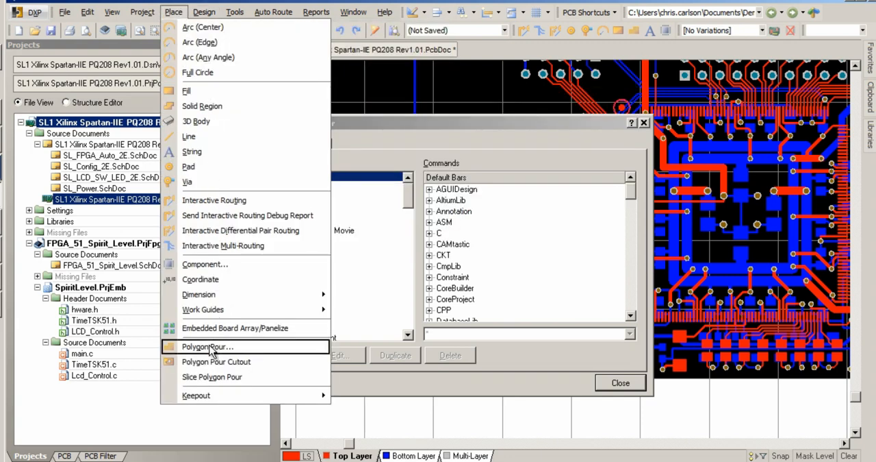
mouse_move(386, 14)
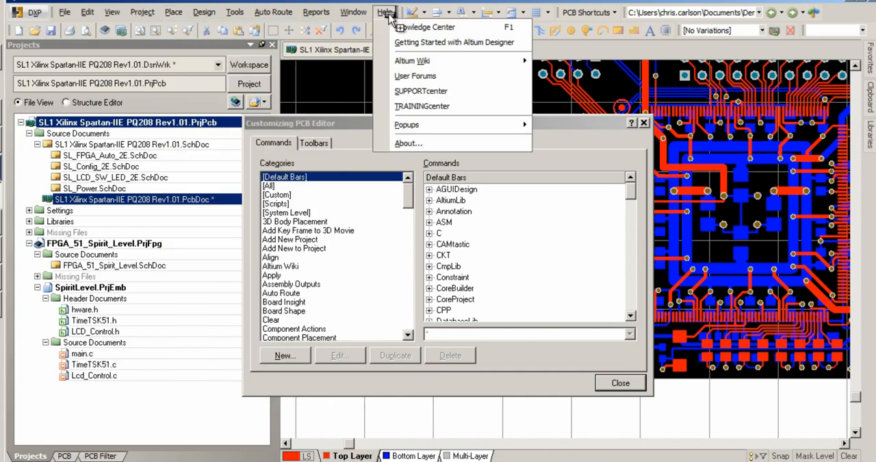
mouse_move(527, 124)
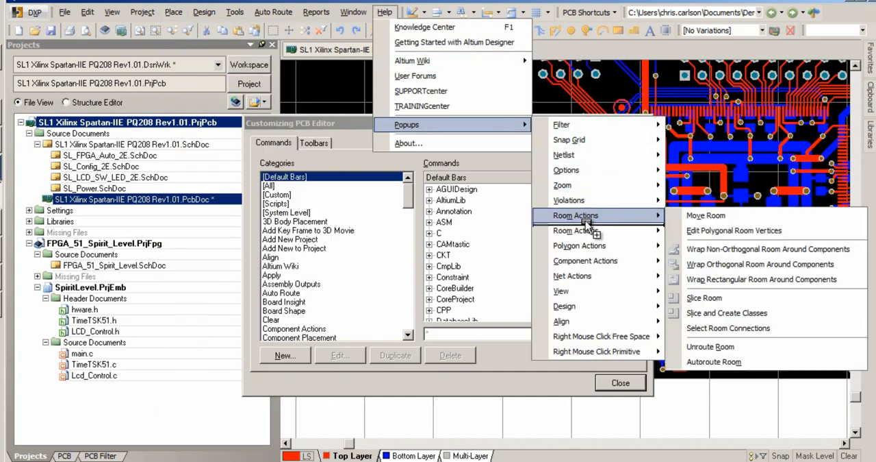
mouse_move(616, 321)
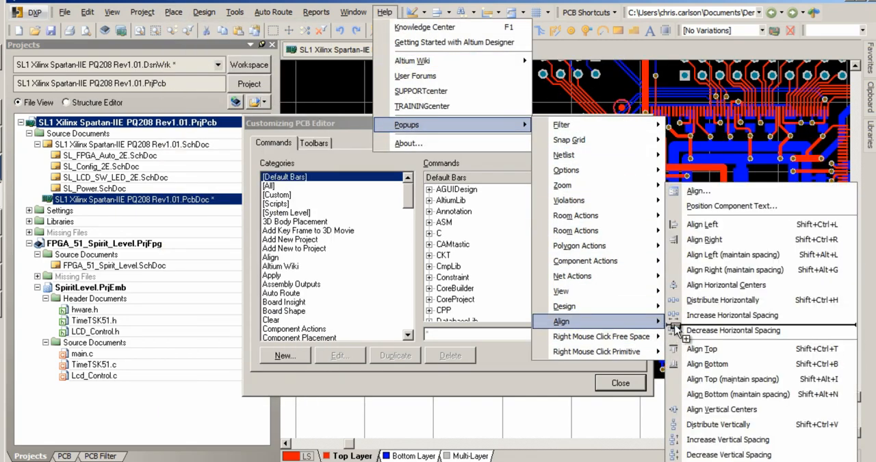
mouse_move(650, 336)
drag(701, 275, 700, 271)
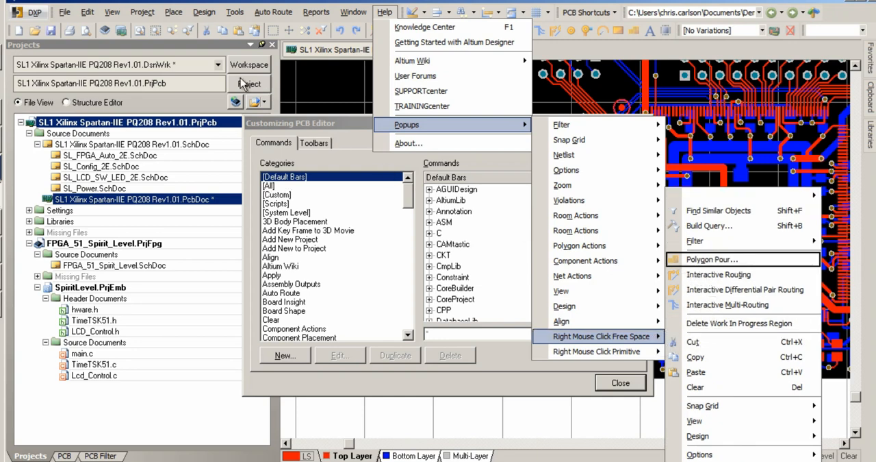
Step: Remove the last command from the Project menu's Version Control submenu
click(145, 11)
mouse_move(195, 320)
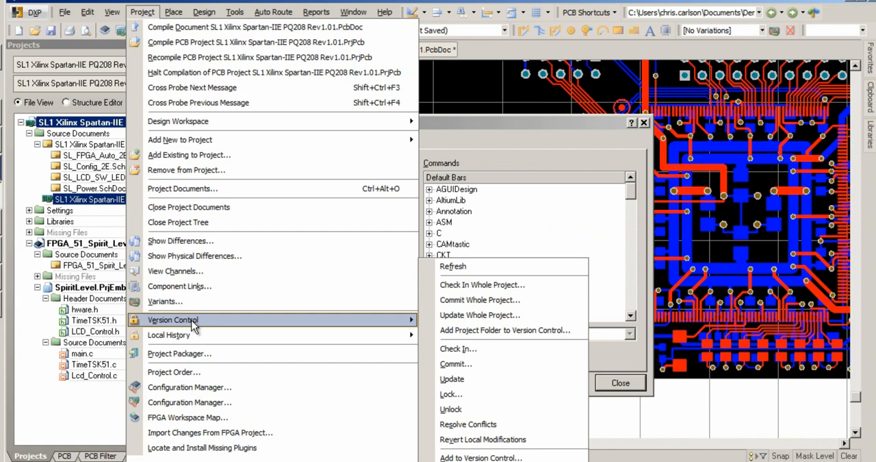
drag(481, 461, 687, 400)
click(687, 400)
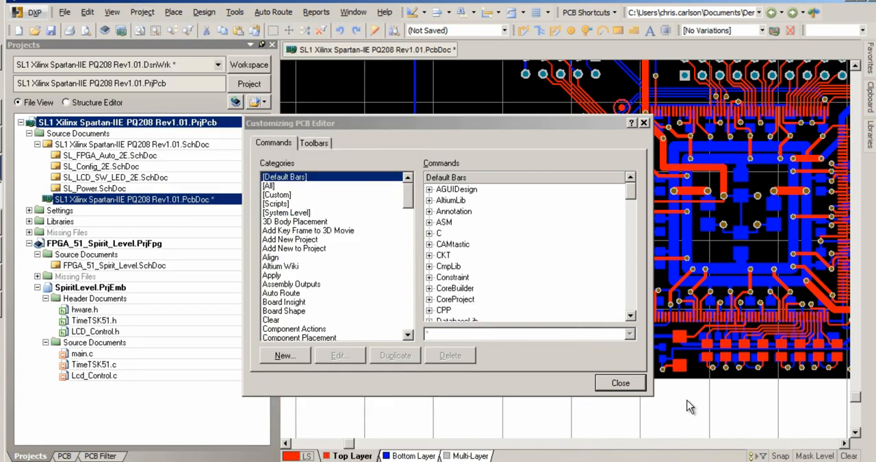
Step: Set the primary shortcut of the Next Signal Layer command to Z and close the PCB editor customization
click(616, 13)
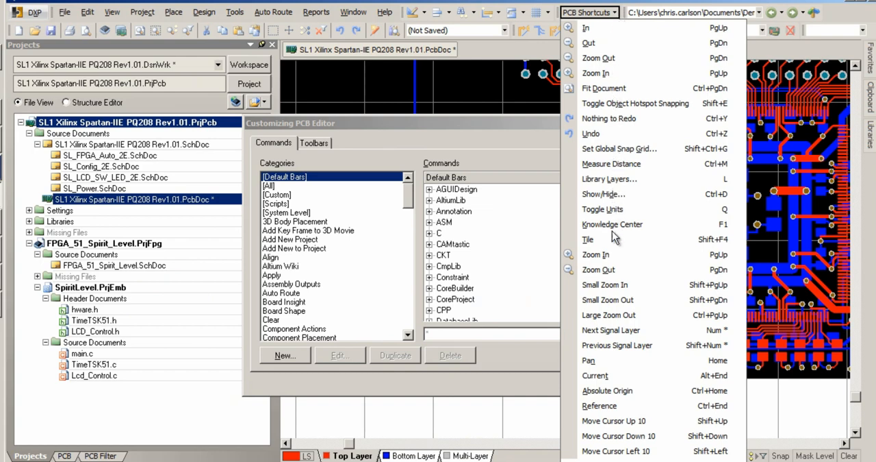
click(612, 330)
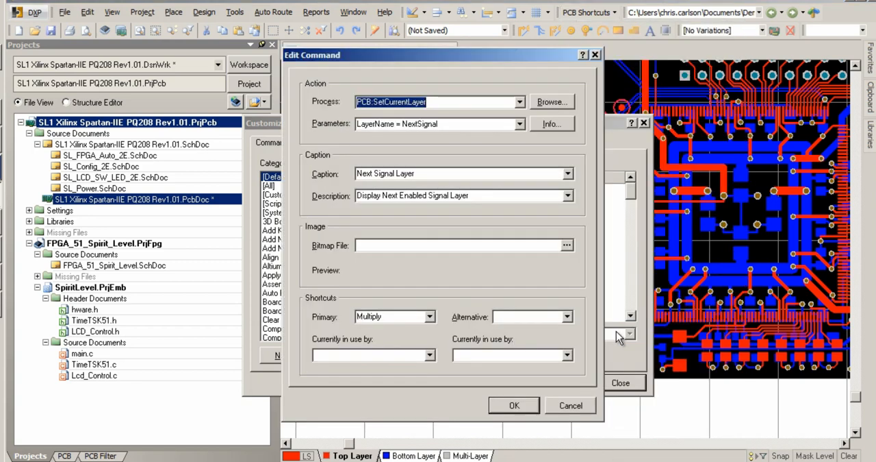
double_click(389, 317)
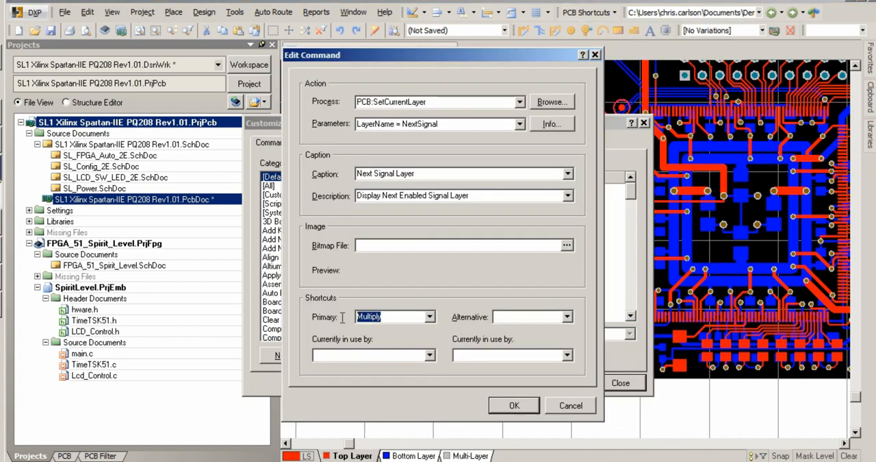
key(q)
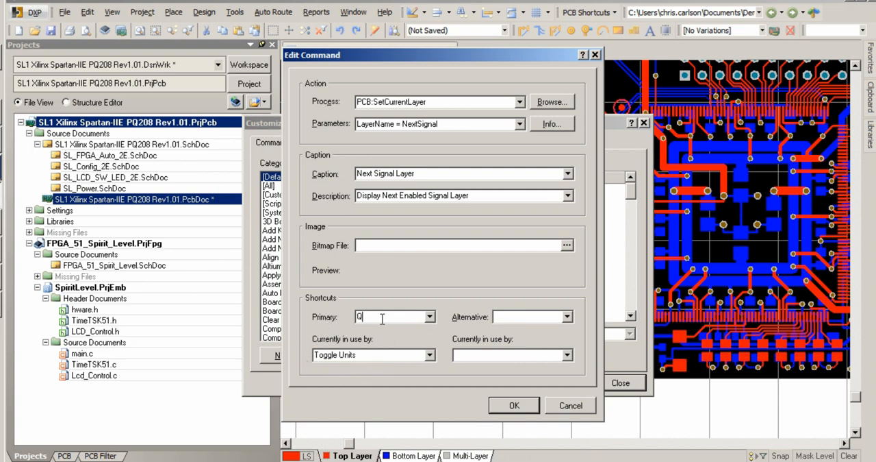
key(z)
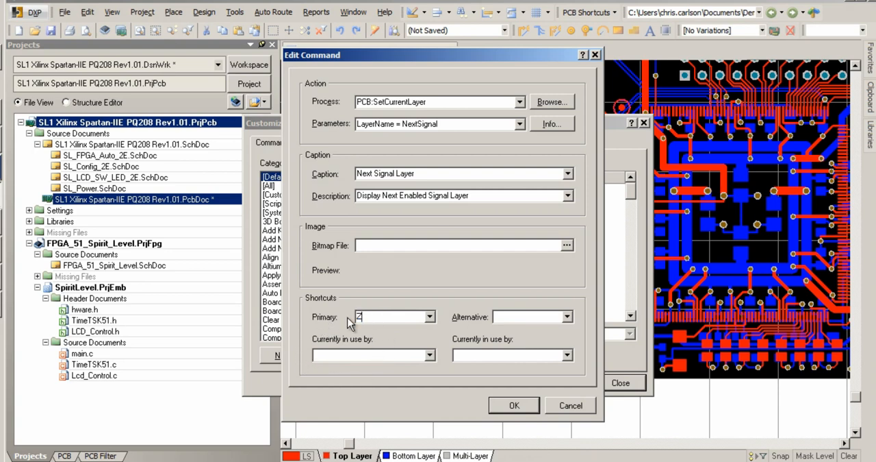
click(509, 405)
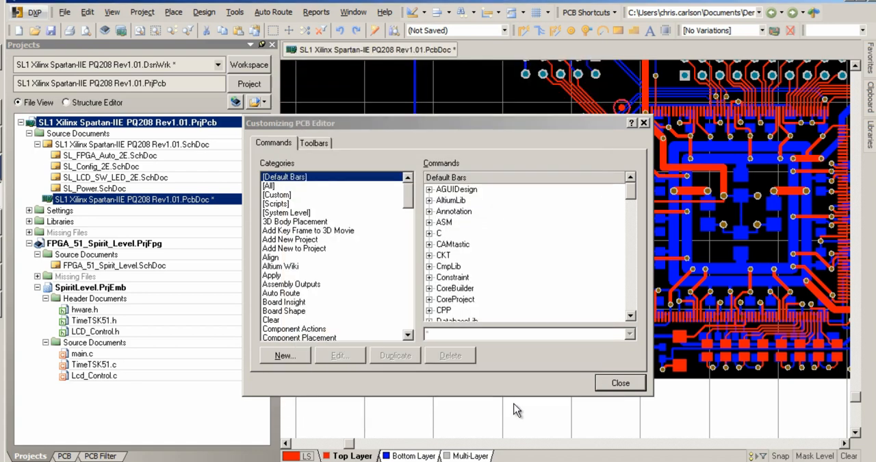
click(612, 384)
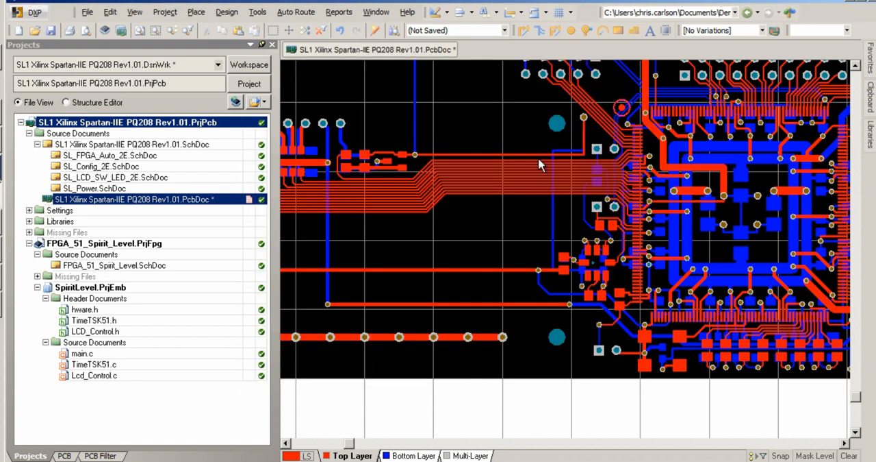
Step: Interactively route a short test track in the empty area below the bus traces, changing to the next signal layer twice with the new shortcut
click(524, 30)
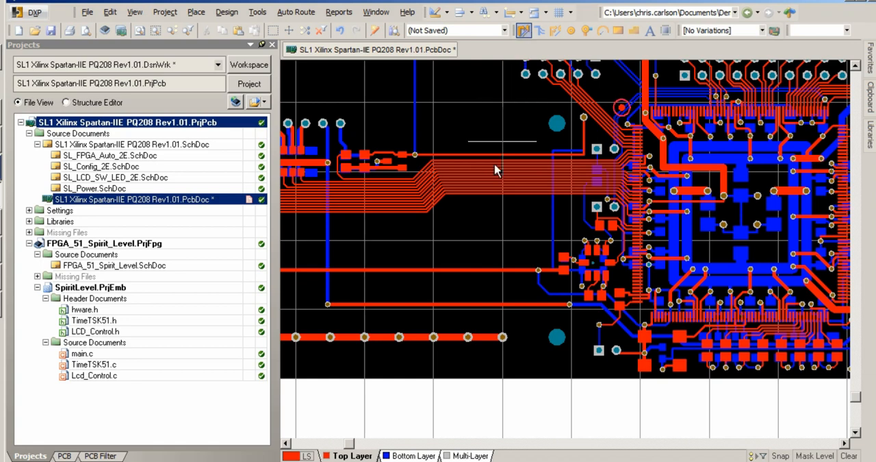
click(466, 234)
key(z)
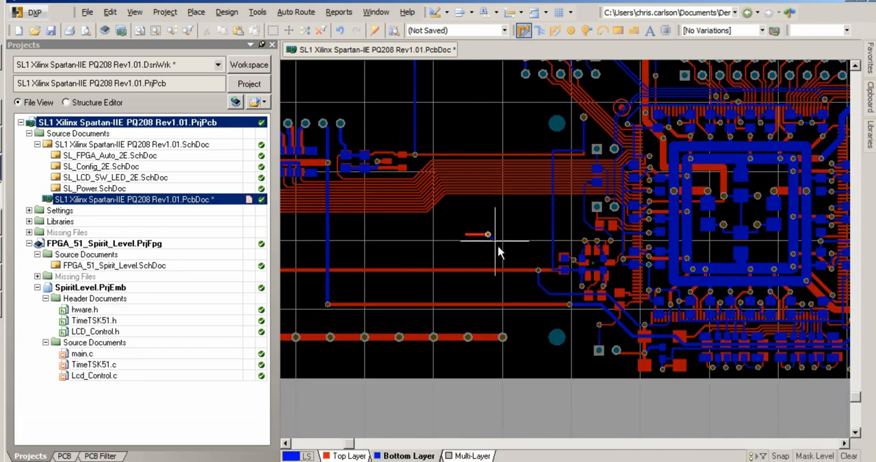
key(z)
click(519, 253)
right_click(519, 253)
right_click(519, 252)
Step: Check the customized commands in the Design menu and in the Project menu's Version Control submenu
click(227, 11)
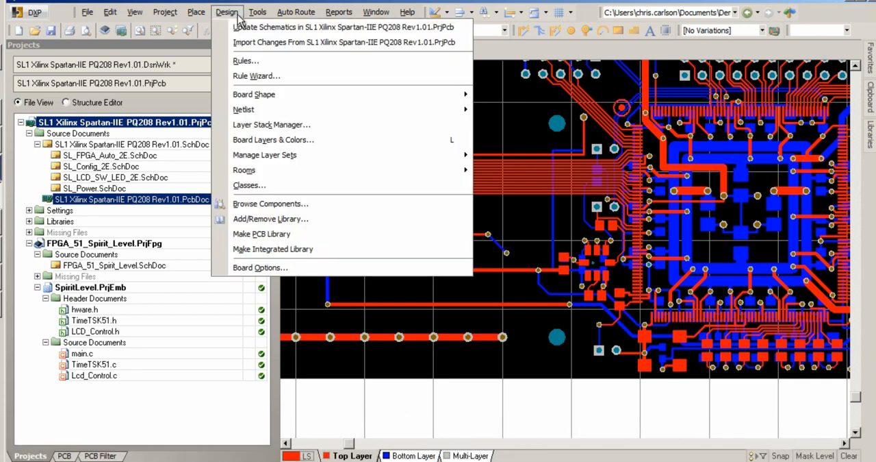
mouse_move(308, 96)
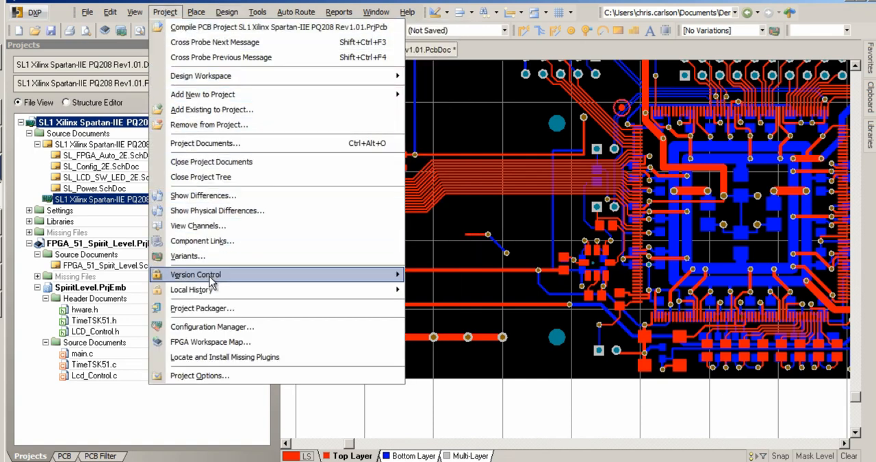
mouse_move(337, 277)
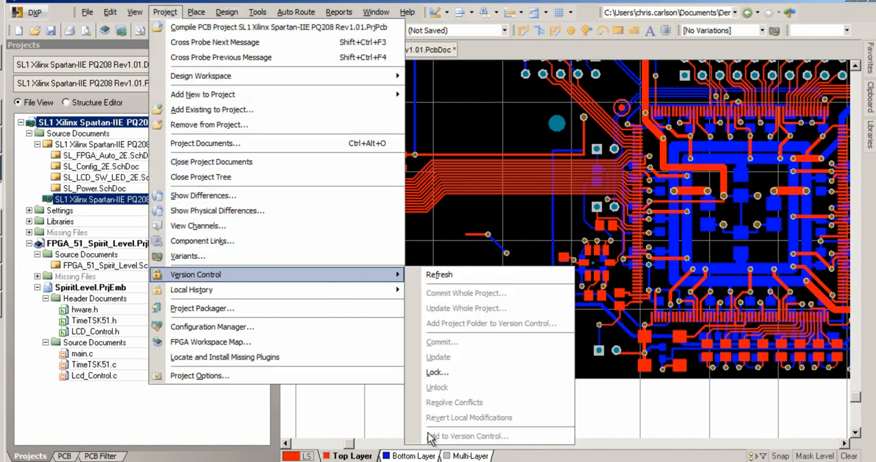
click(597, 390)
Step: Try the Polygon Pour command from the free-space popup and dismiss its settings
right_click(546, 402)
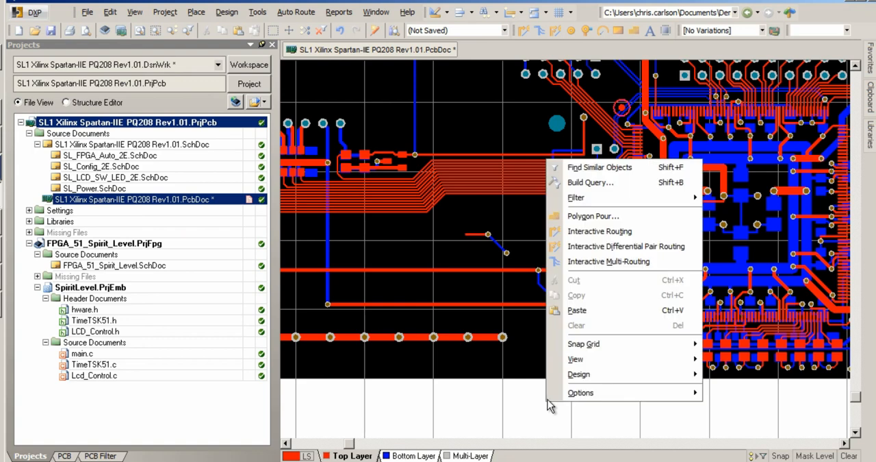
click(585, 215)
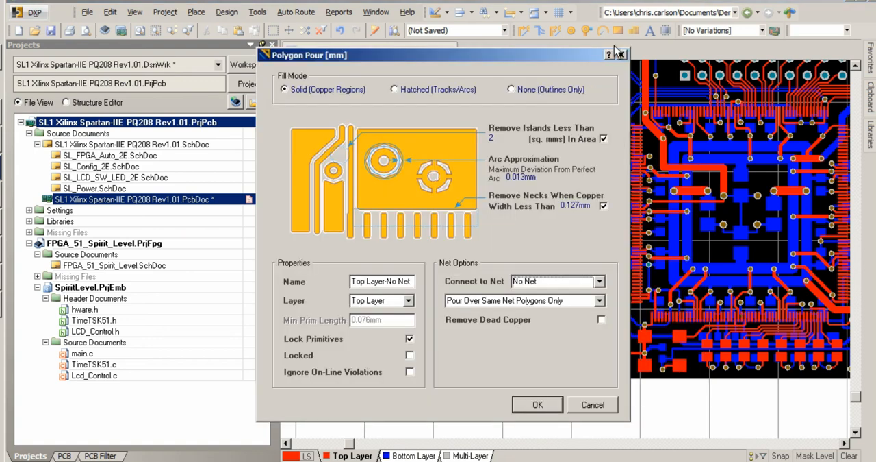
click(622, 55)
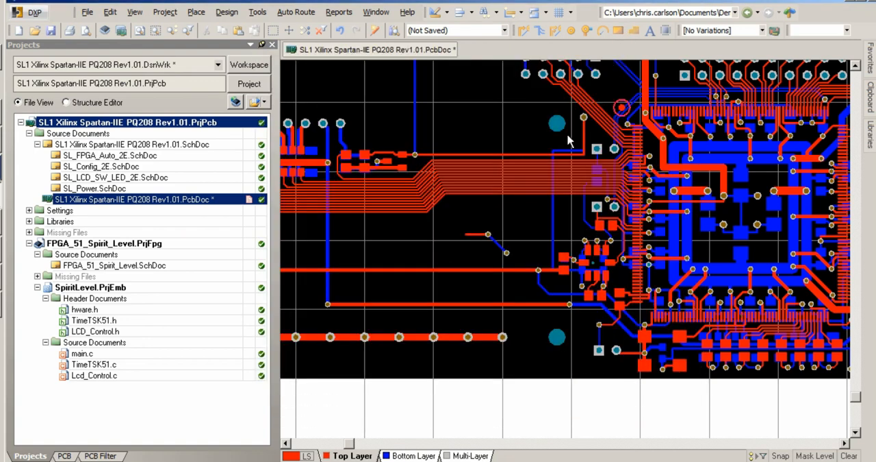
key(ctrl+z)
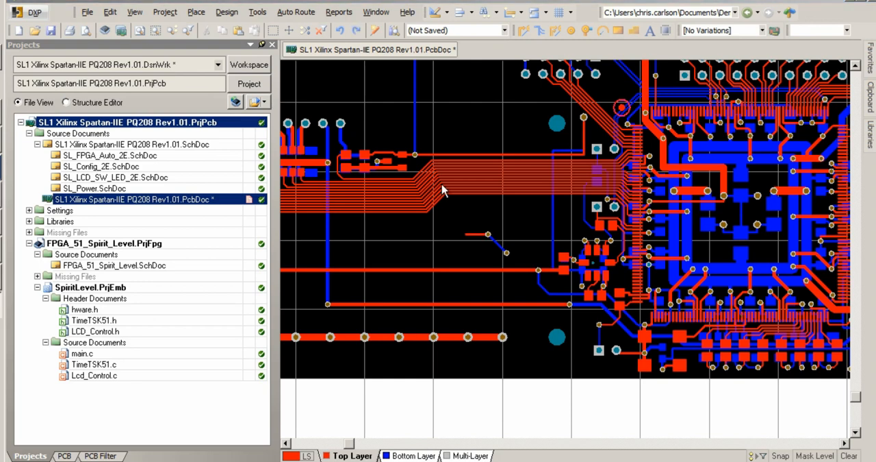
Step: Install PCBLogoCreator.PRJSCR as a global script project in the Scripting System preferences
click(31, 12)
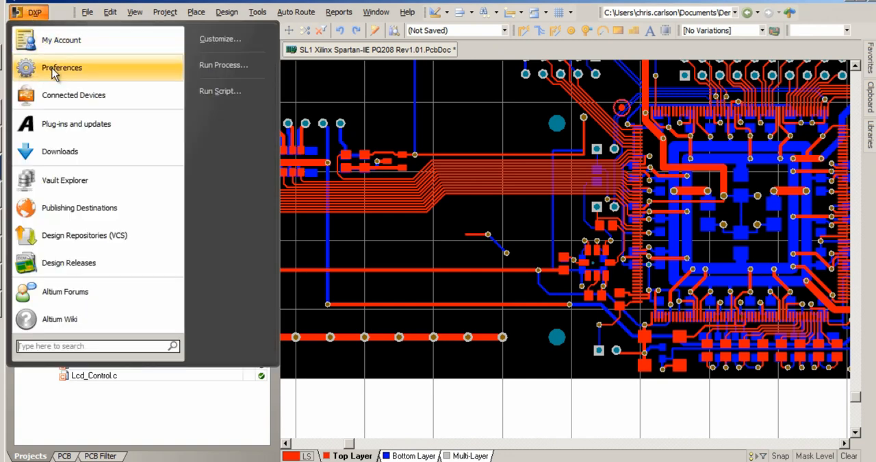
click(52, 68)
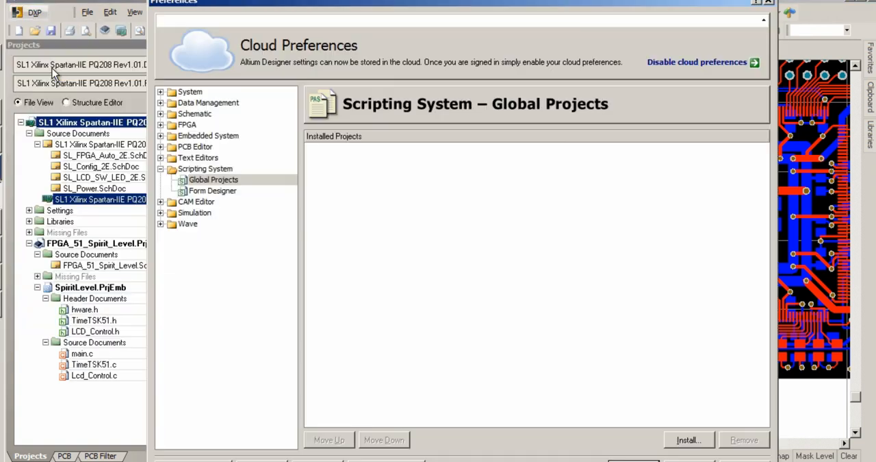
click(689, 439)
click(345, 152)
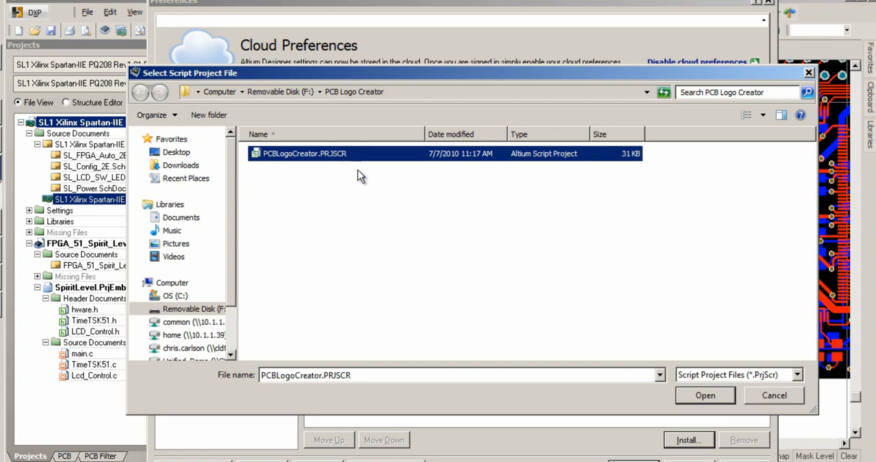
click(711, 396)
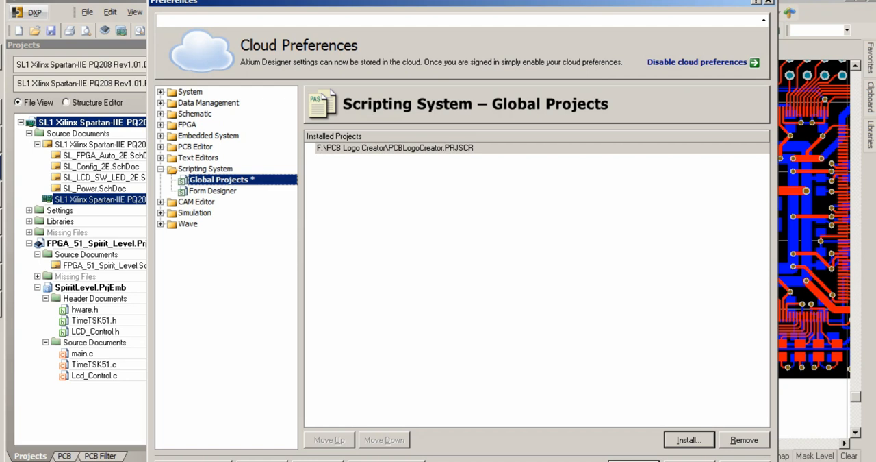
click(633, 460)
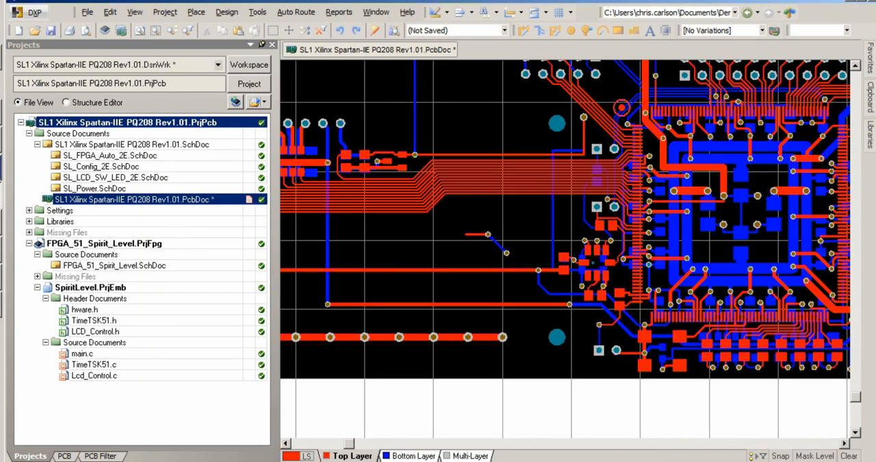
Step: Reopen the PCB editor customization and create a new toolbar
double_click(591, 20)
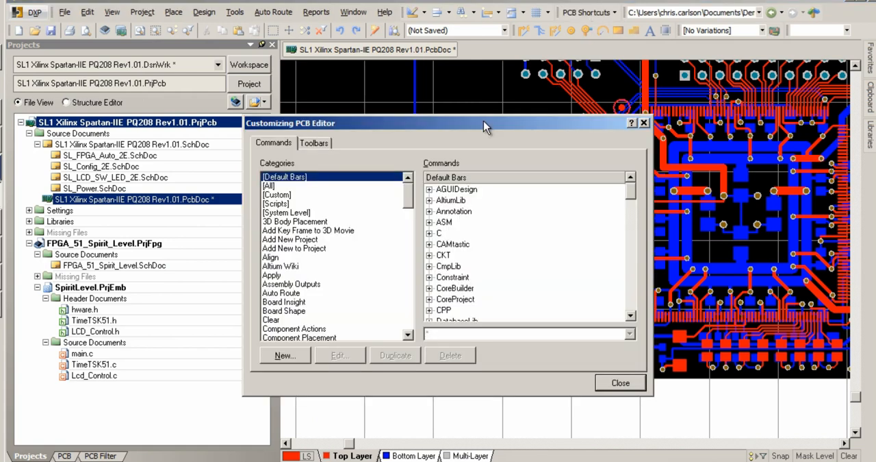
click(314, 143)
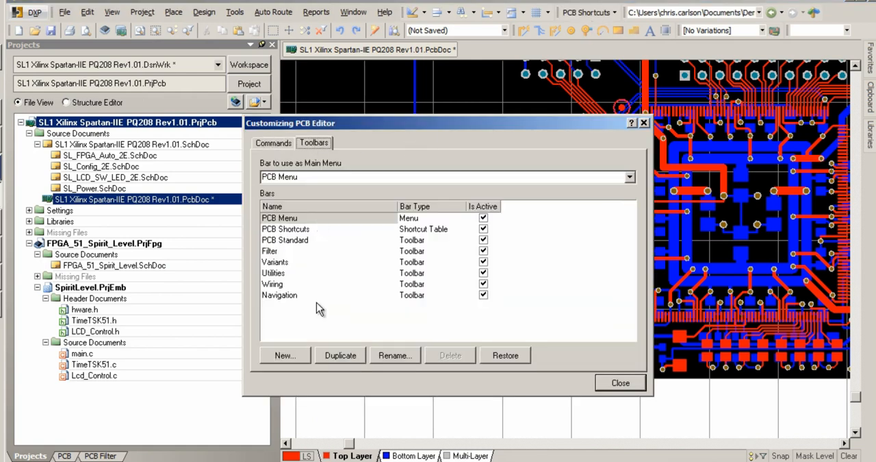
click(295, 354)
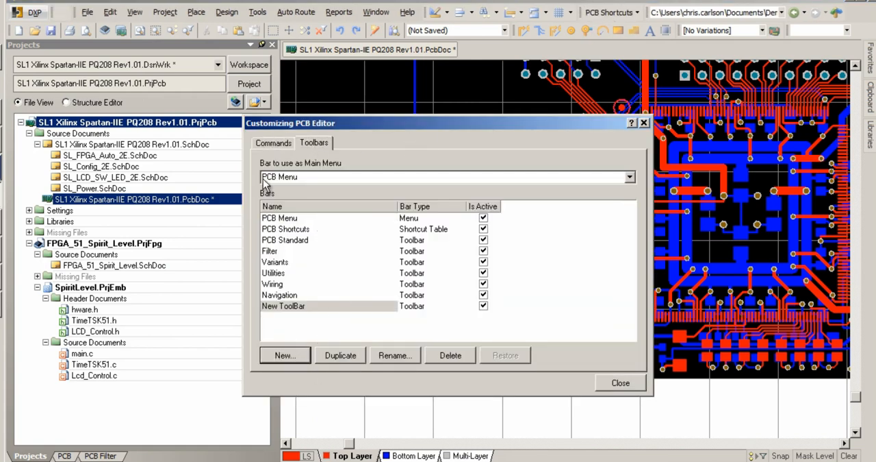
Step: Add a drop-down menu captioned Hardware to the main menu bar and select it
right_click(62, 10)
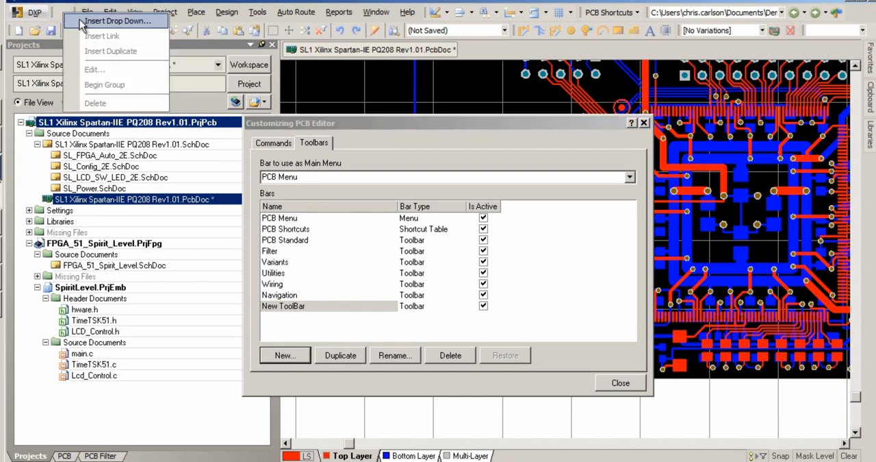
click(95, 16)
text(Hardware)
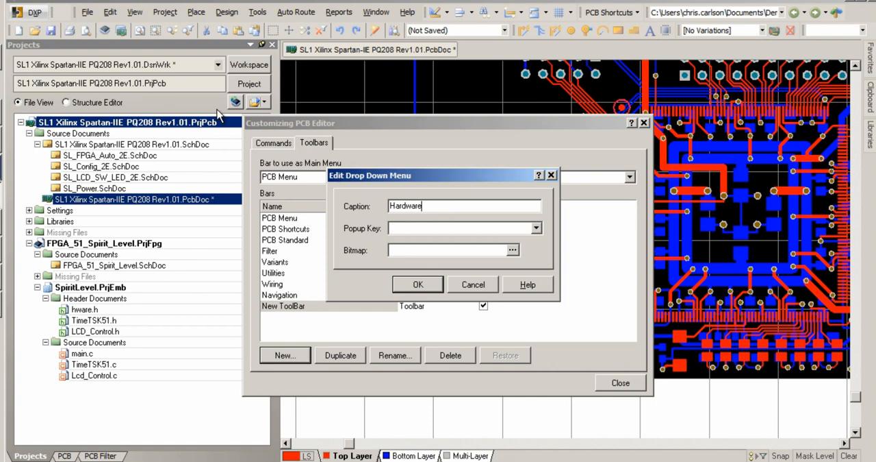
key(Return)
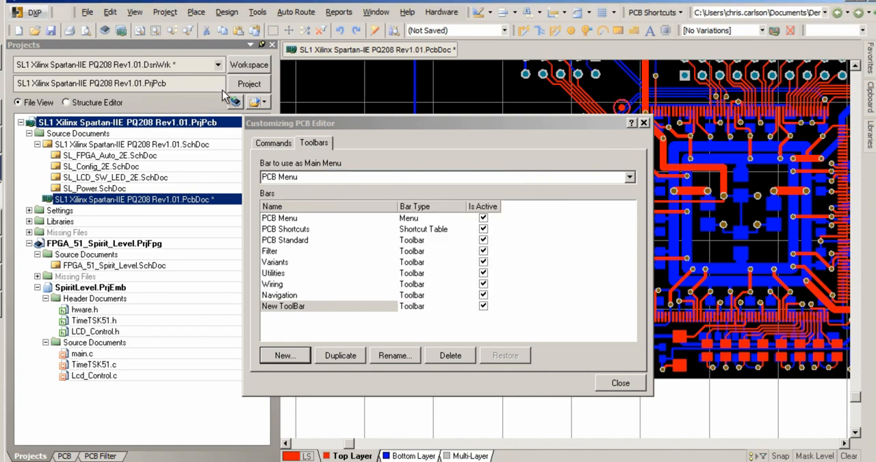
click(441, 12)
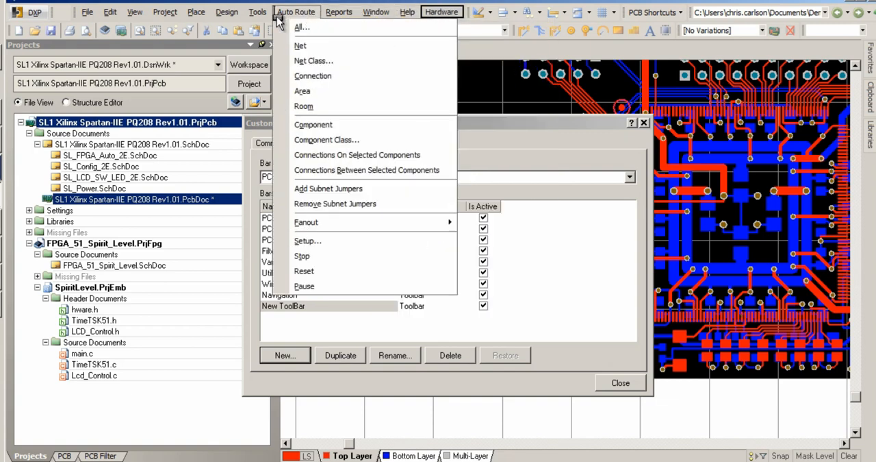
Step: Move the Hardware menu ahead of the File menu and add a placement command for the 1mm FIDUCIAL footprint from Hardware.PcbLib to it
mouse_move(85, 12)
drag(71, 17, 71, 14)
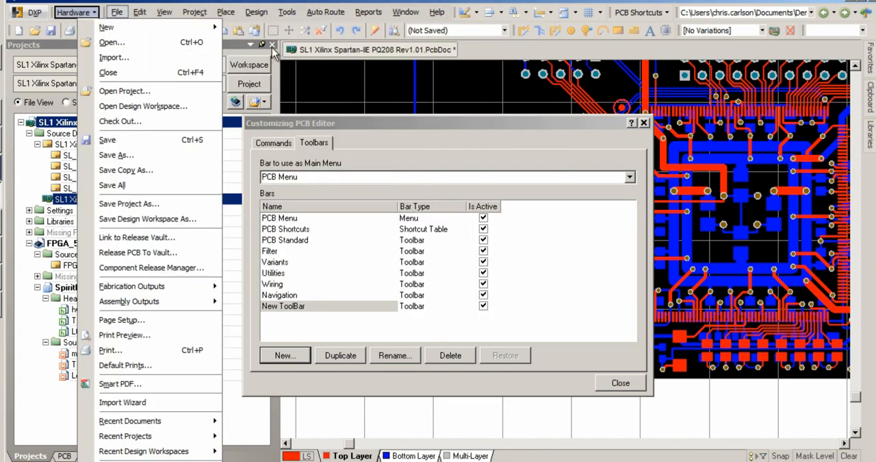
mouse_move(871, 134)
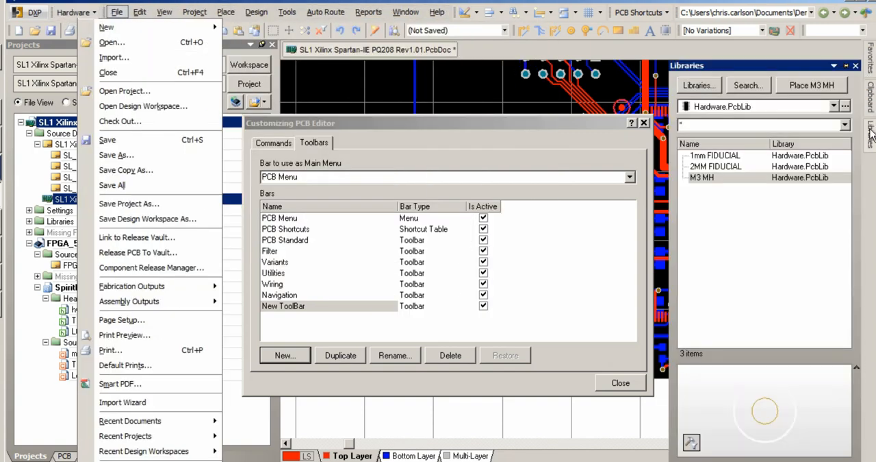
click(715, 156)
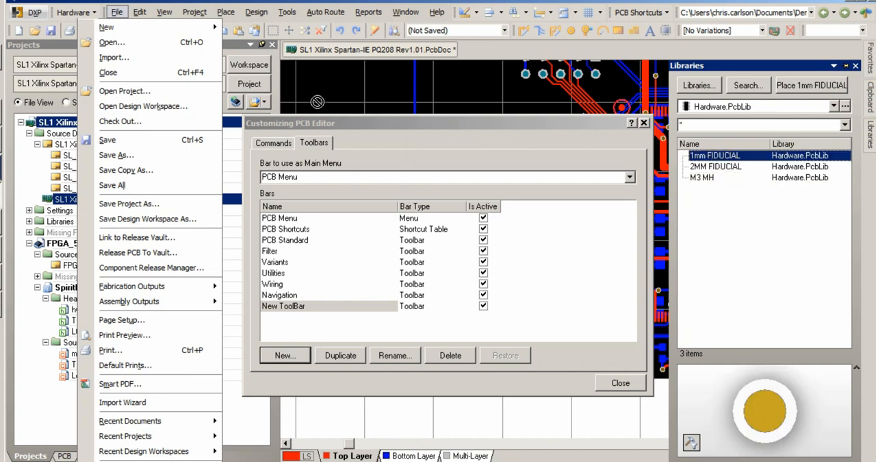
click(77, 12)
drag(76, 10, 75, 27)
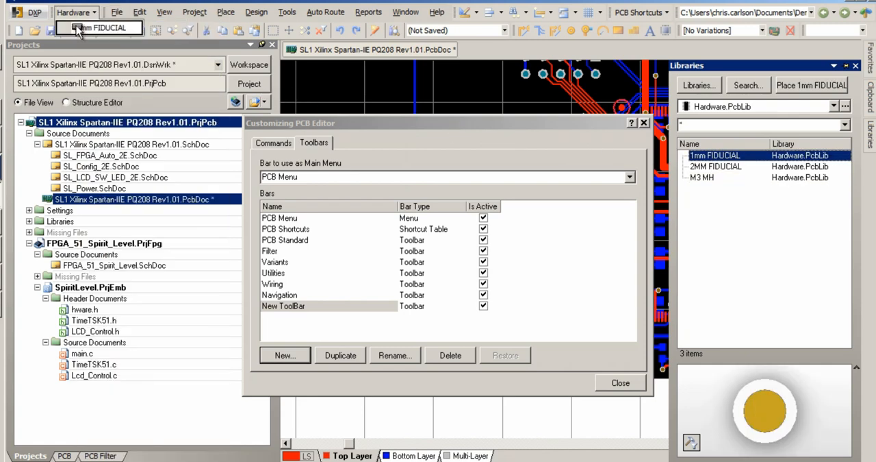
click(515, 406)
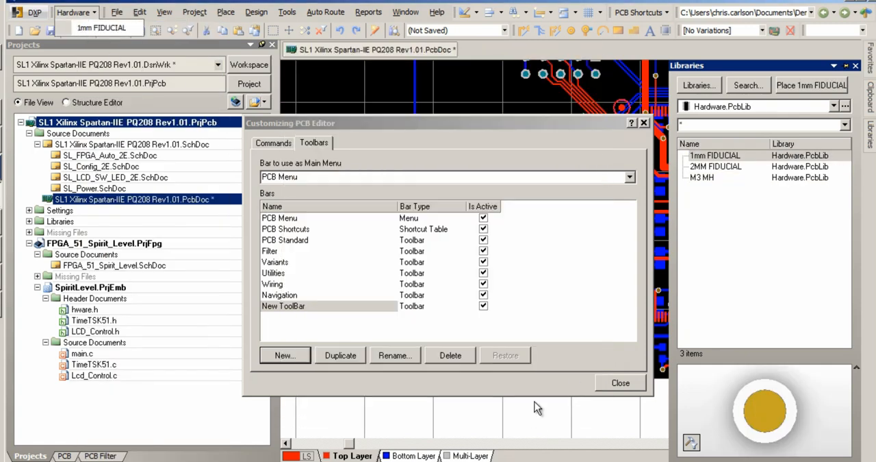
Step: Add placement commands for the 2MM FIDUCIAL and M3 MH footprints to the Hardware menu, below 1mm FIDUCIAL
drag(719, 166, 94, 41)
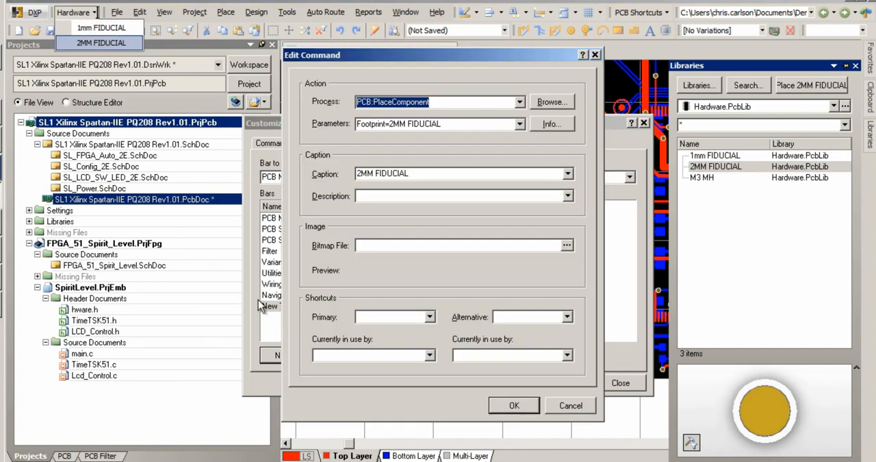
click(513, 407)
drag(711, 182, 123, 57)
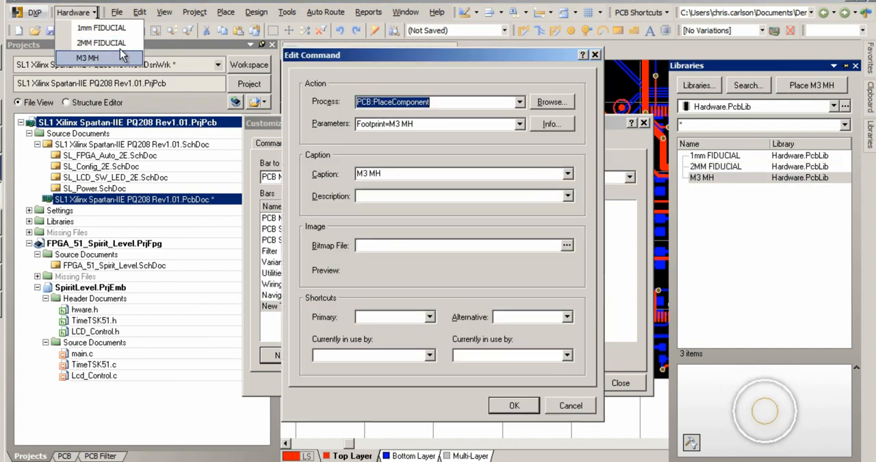
click(511, 405)
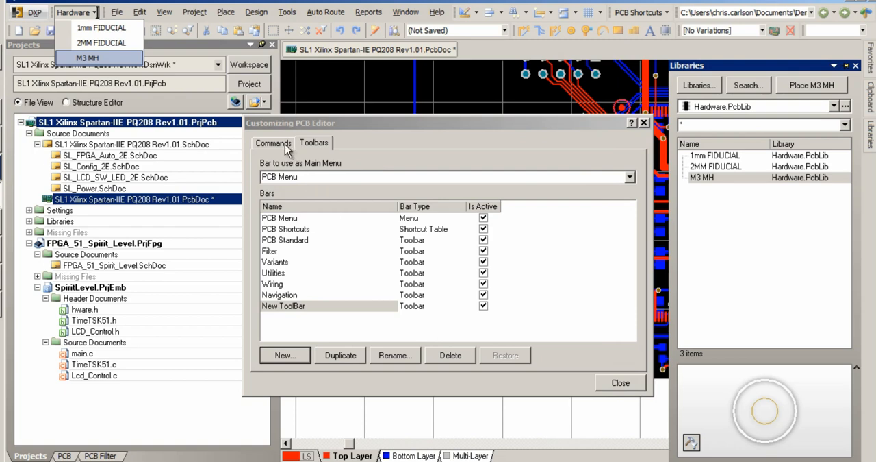
Step: Add the RunConverterScript procedure of Converter.PAS as a command beside the Hardware menu and clear its caption
click(284, 143)
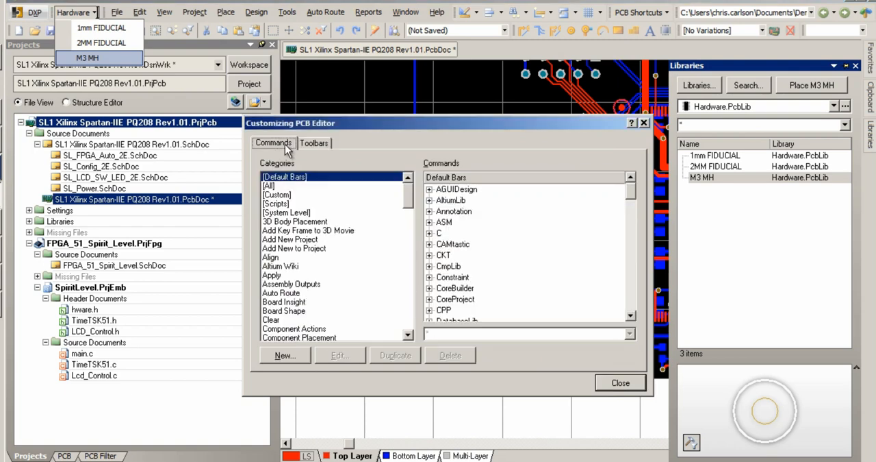
click(277, 204)
drag(459, 210, 58, 19)
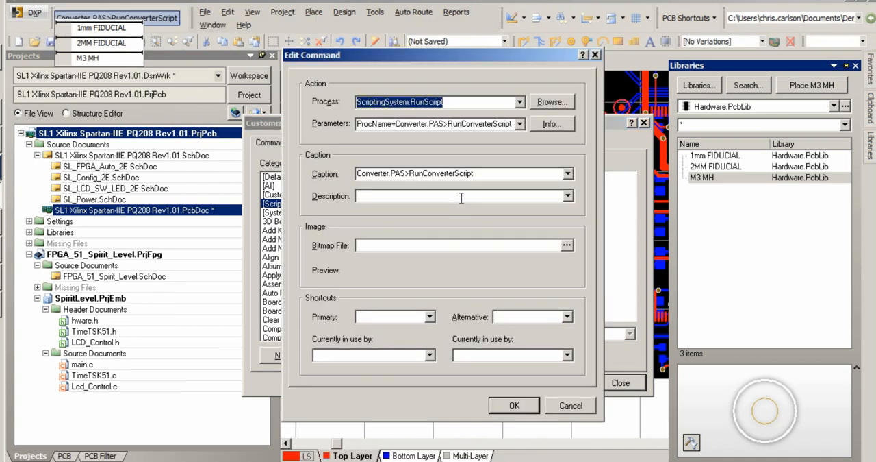
drag(486, 172, 334, 164)
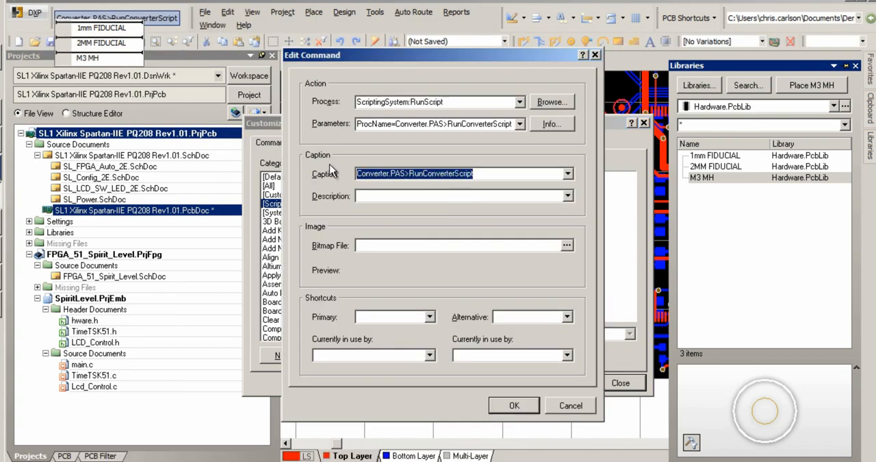
key(Delete)
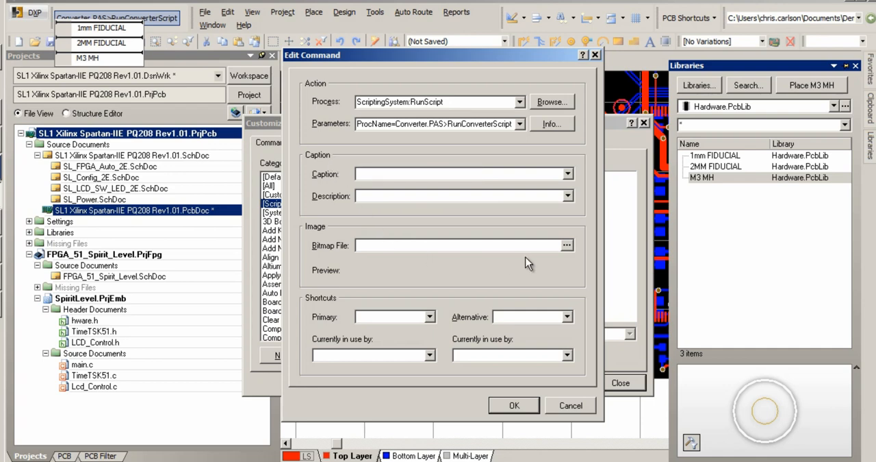
Step: Assign F:\BMP\L.bmp as the script command's image and finish customizing the PCB editor
click(567, 244)
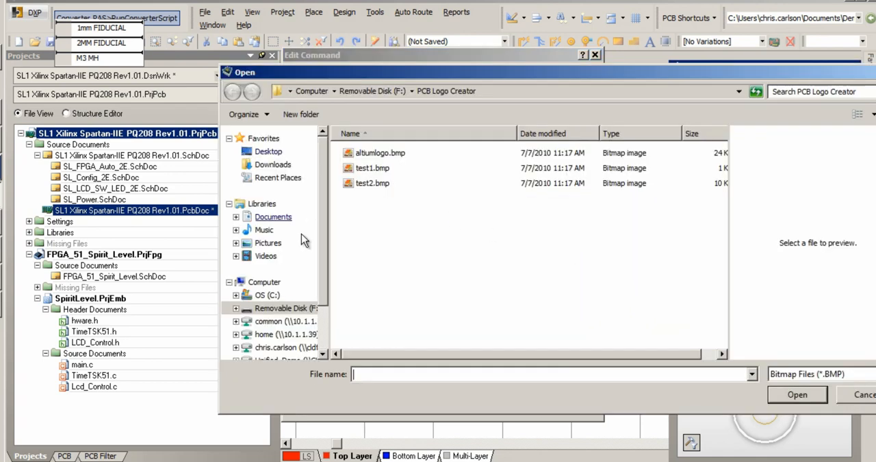
click(291, 308)
double_click(361, 154)
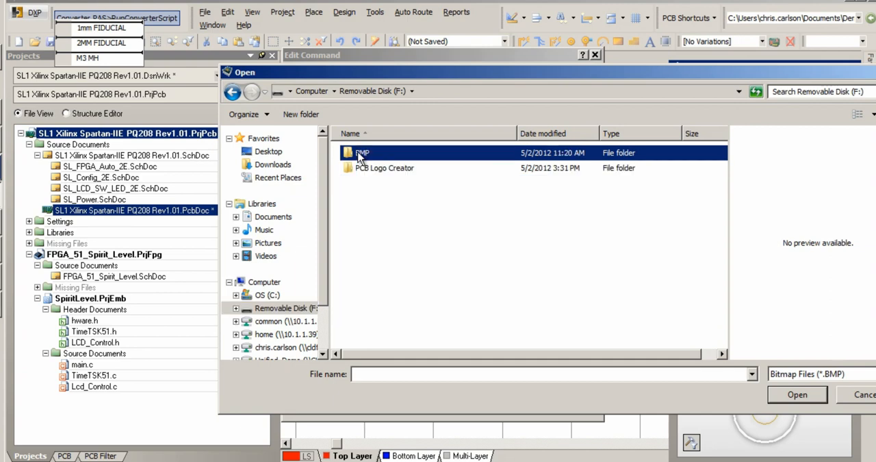
click(358, 167)
click(787, 396)
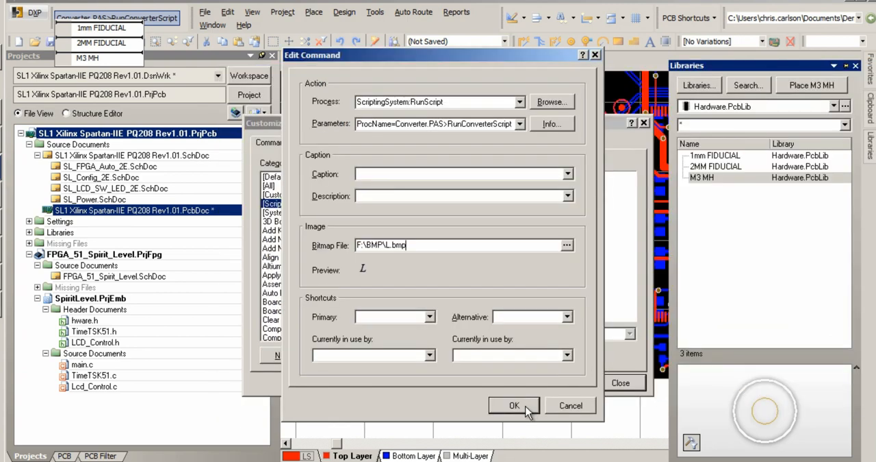
click(526, 405)
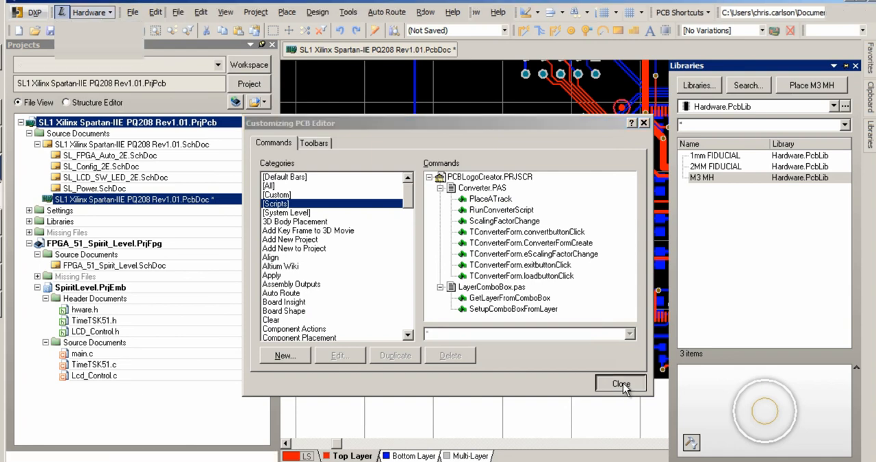
click(621, 384)
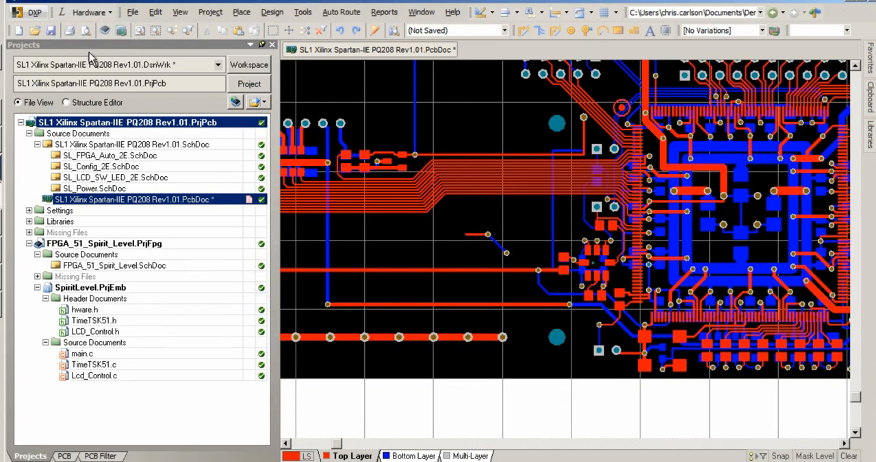
Step: Run the new logo script command and set the PCB Logo Creator's board layer to Top Overlay
click(65, 14)
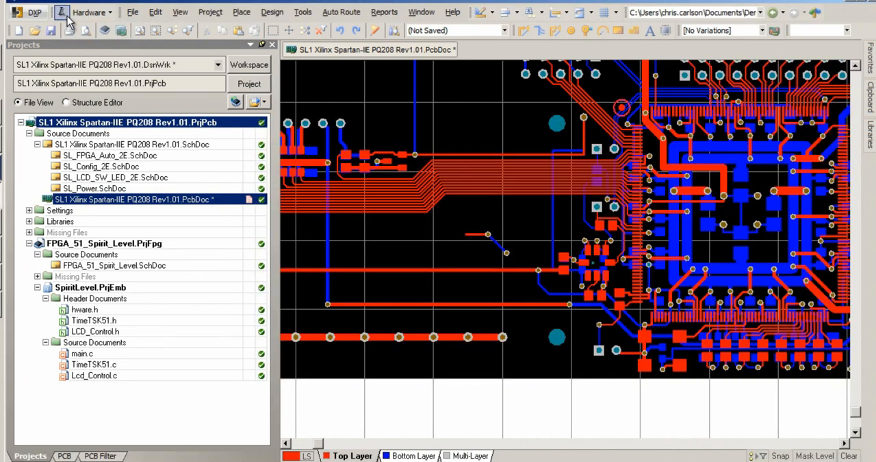
click(541, 197)
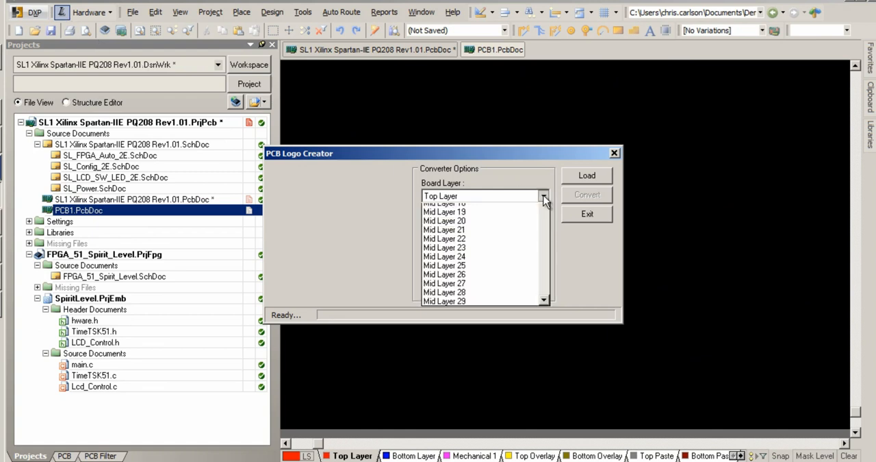
scroll(495, 308, down, 10)
scroll(495, 308, down, 12)
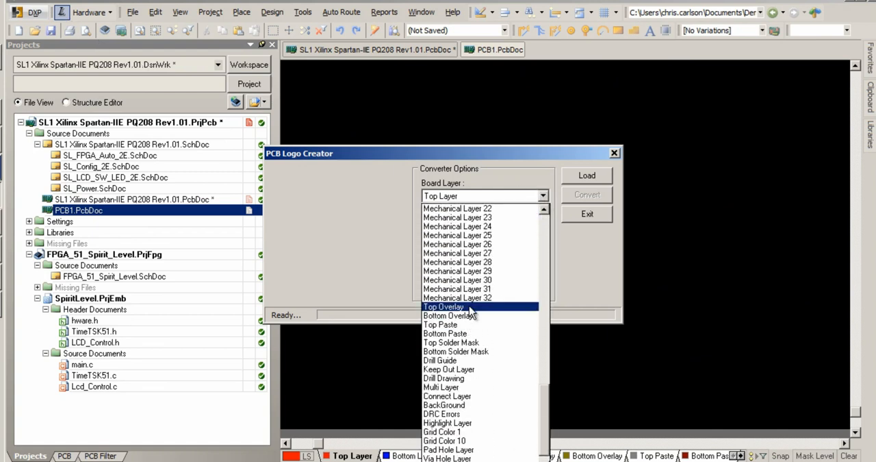
click(452, 306)
Step: Load altiumlogo.bmp into the PCB Logo Creator, convert it to board artwork and exit the converter
click(591, 176)
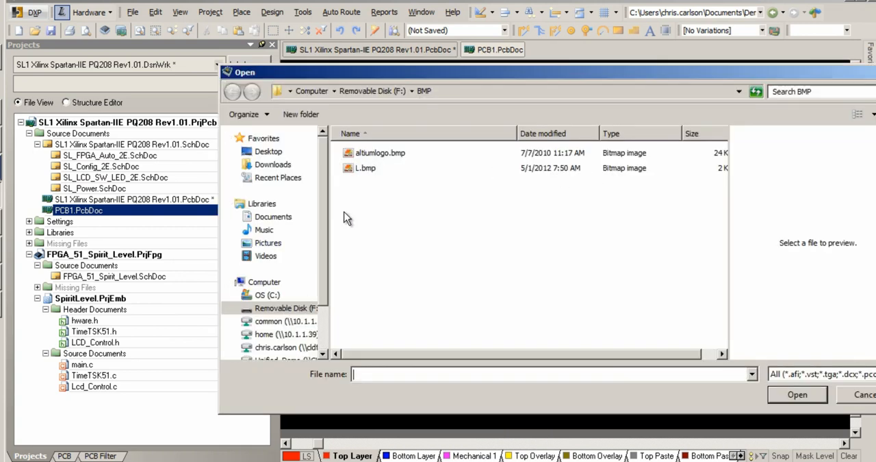
click(370, 152)
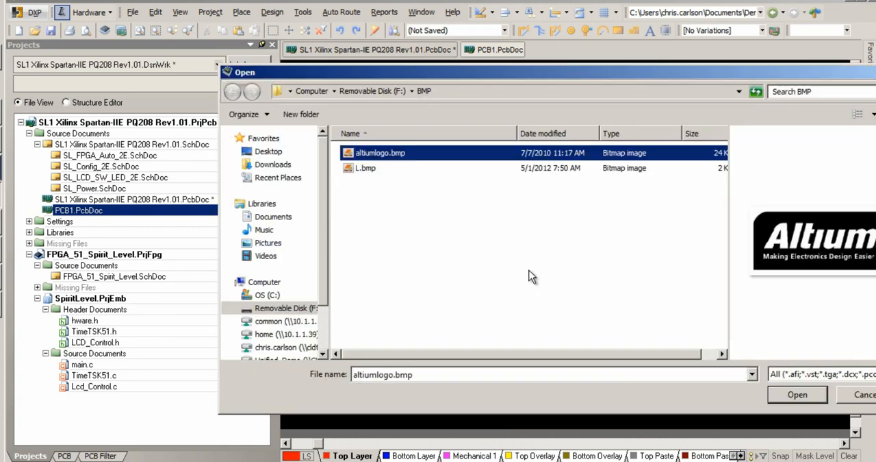
click(798, 394)
click(596, 196)
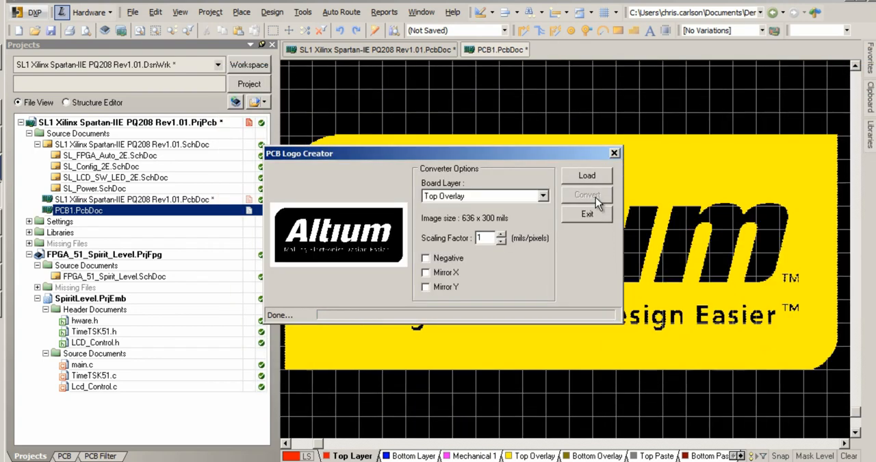
click(597, 216)
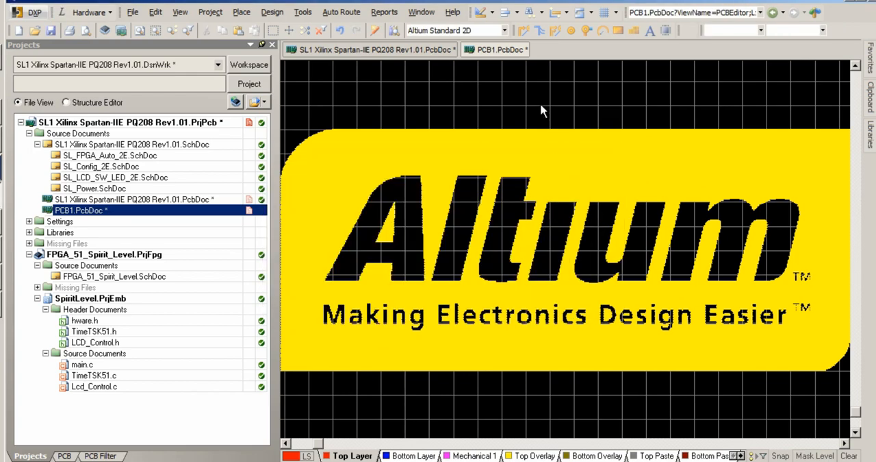
Step: Place one M3 MH footprint from the Hardware menu near the upper-left corner of the PCB1.PcbDoc board, away from the logo
key(Page_Down)
key(Page_Down)
right_drag(535, 112, 443, 362)
right_drag(452, 69, 444, 451)
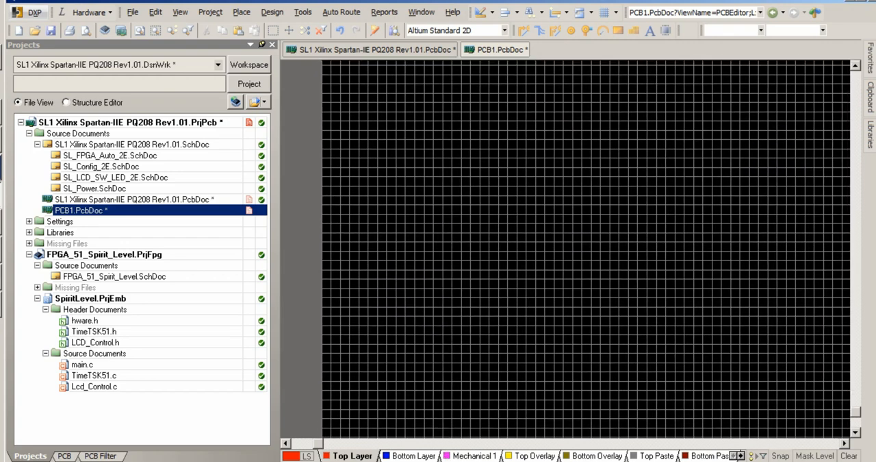
right_drag(447, 93, 446, 359)
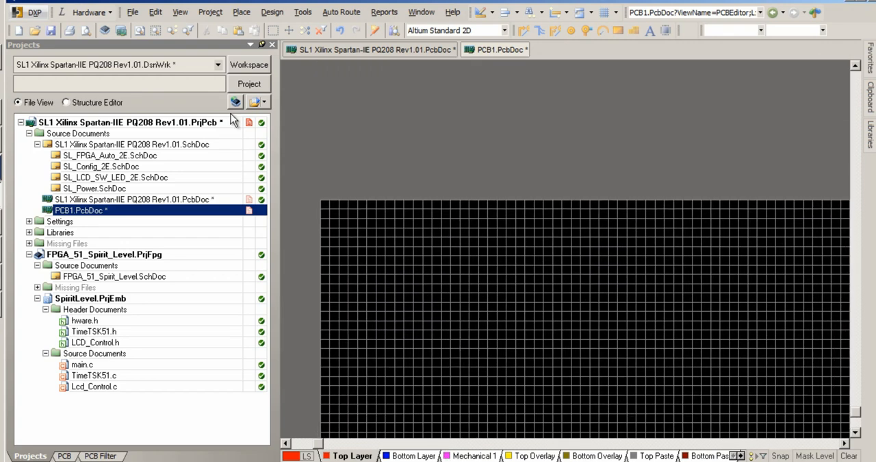
click(109, 14)
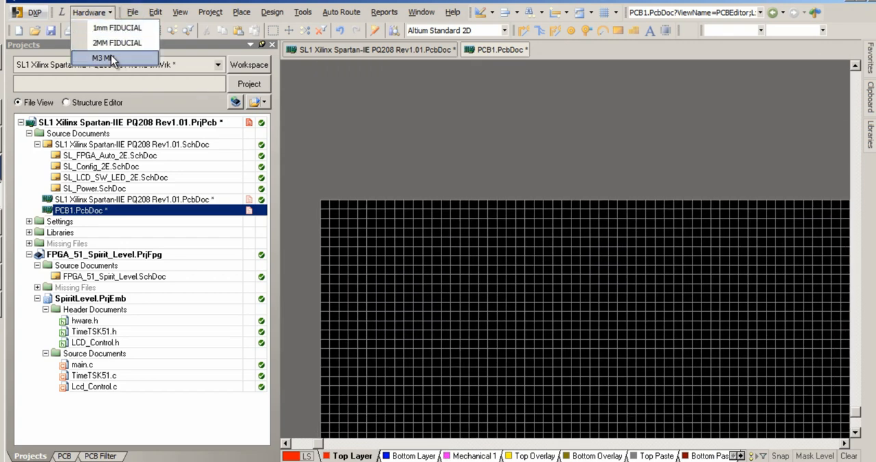
click(111, 55)
click(485, 336)
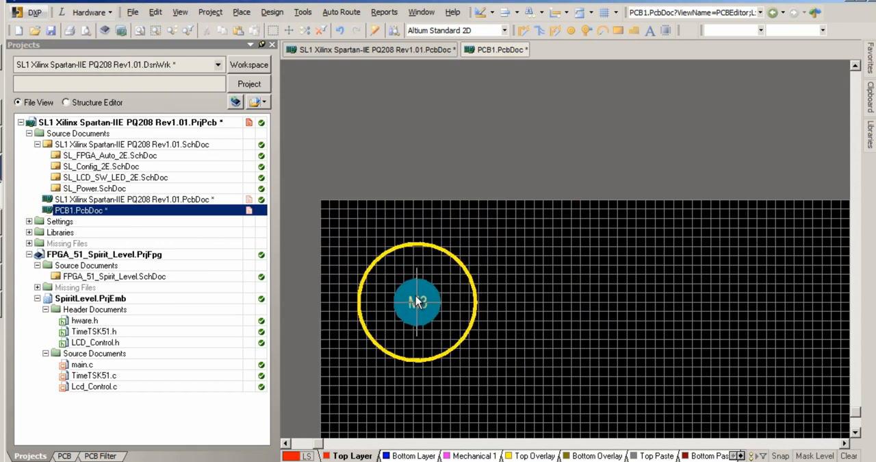
click(387, 277)
right_click(524, 288)
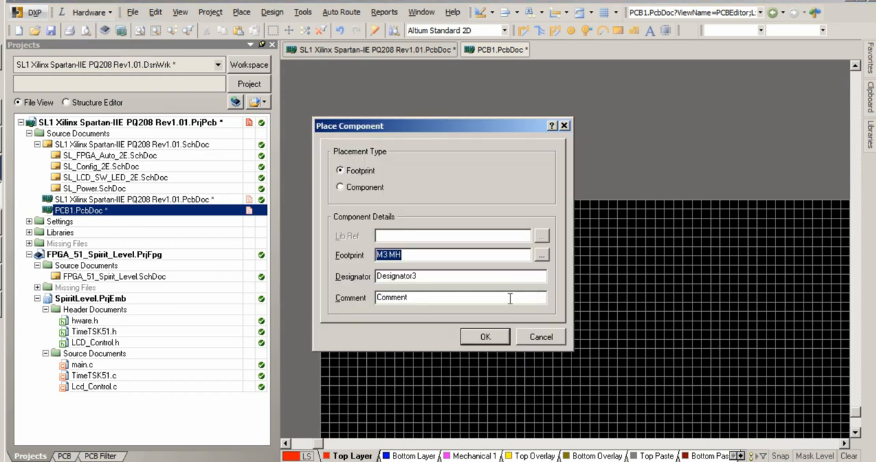
click(540, 337)
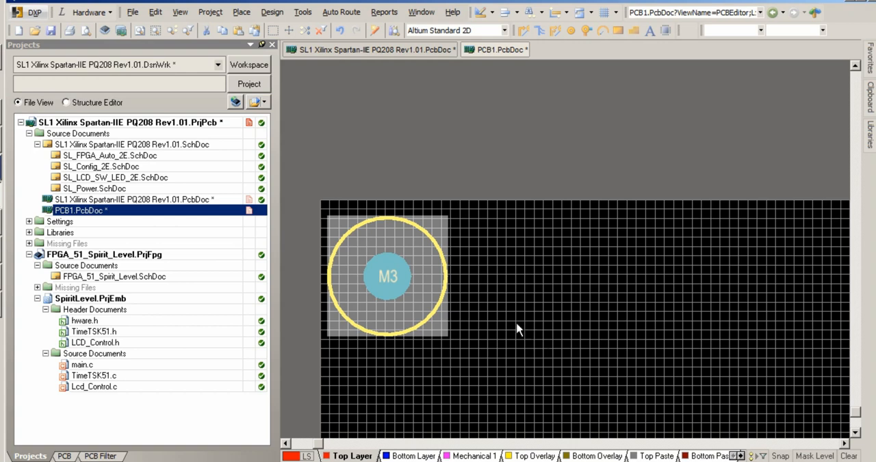
Step: Reopen the PCB editor customization and restore the PCB Menu and PCB Shortcuts bars to their installation state
click(37, 12)
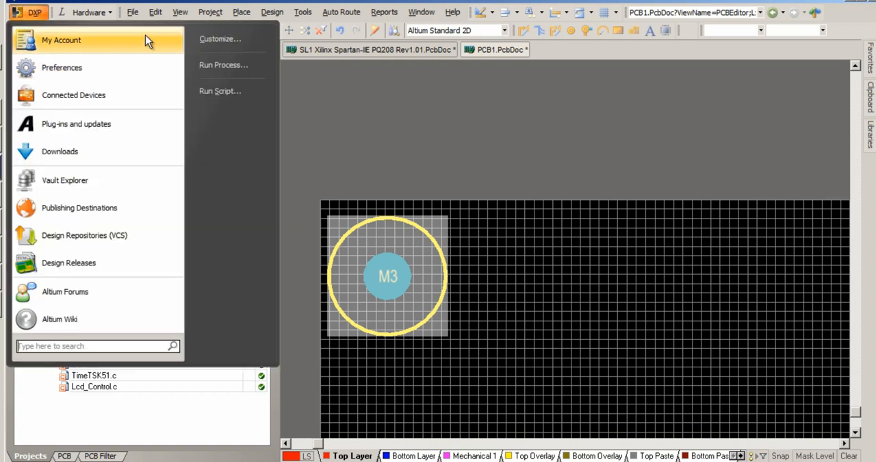
click(218, 36)
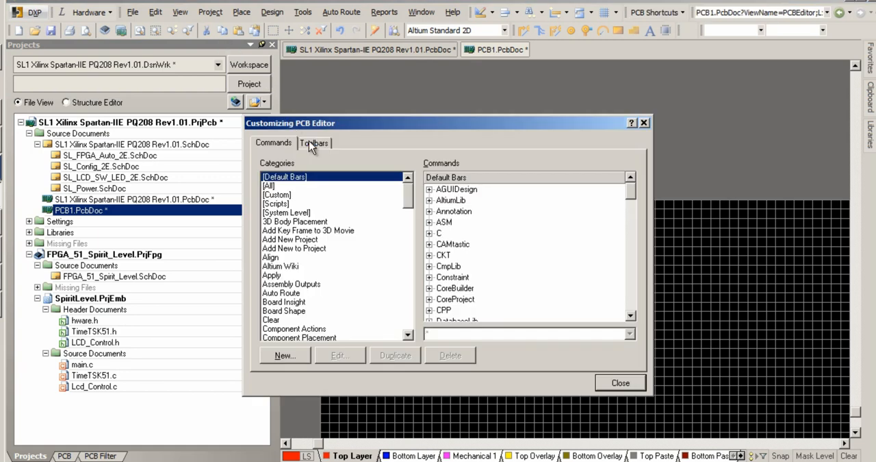
click(312, 143)
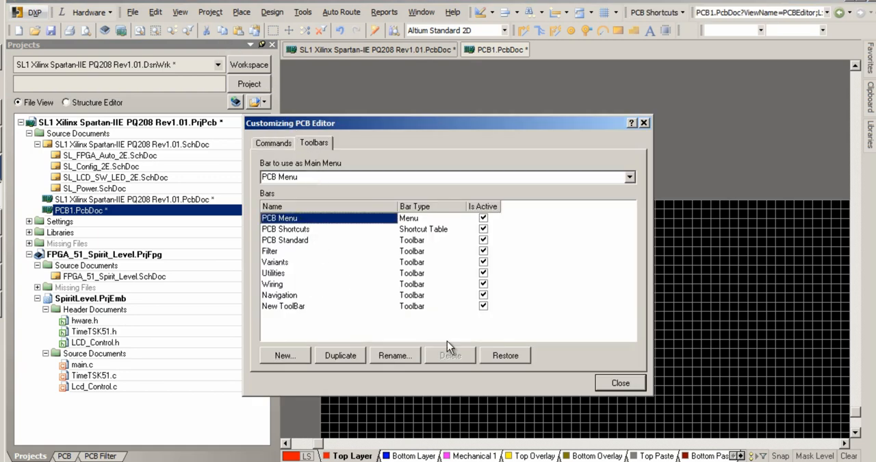
click(500, 355)
click(431, 252)
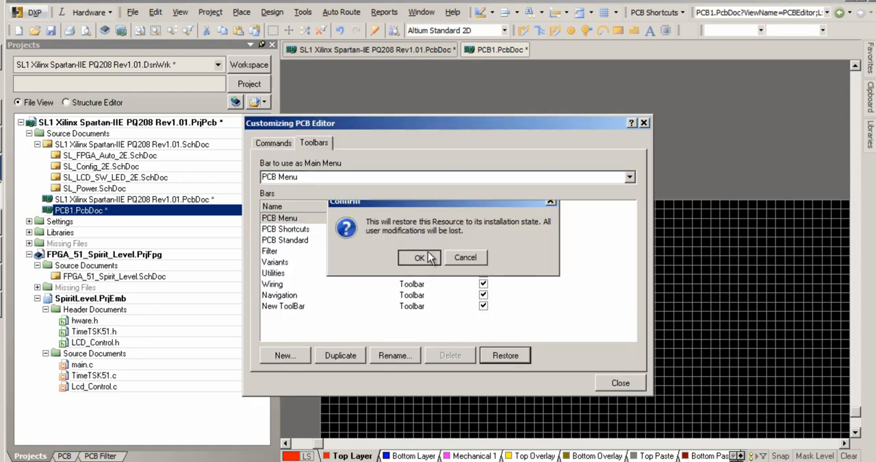
click(281, 230)
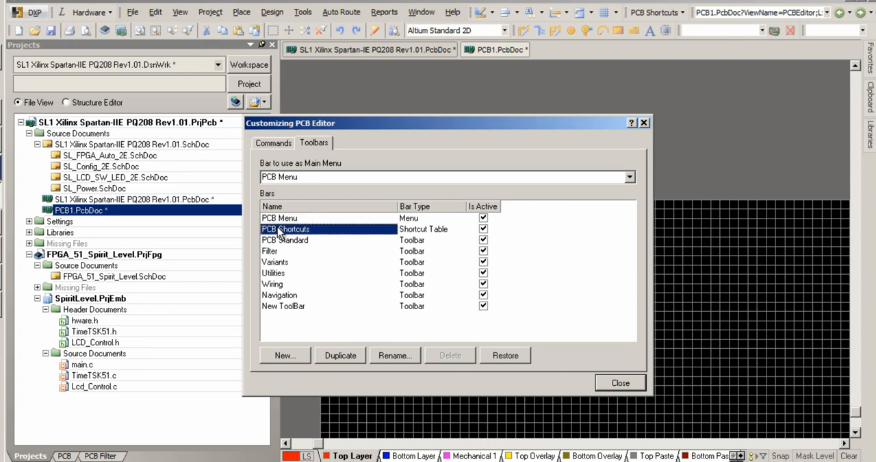
click(505, 355)
click(432, 257)
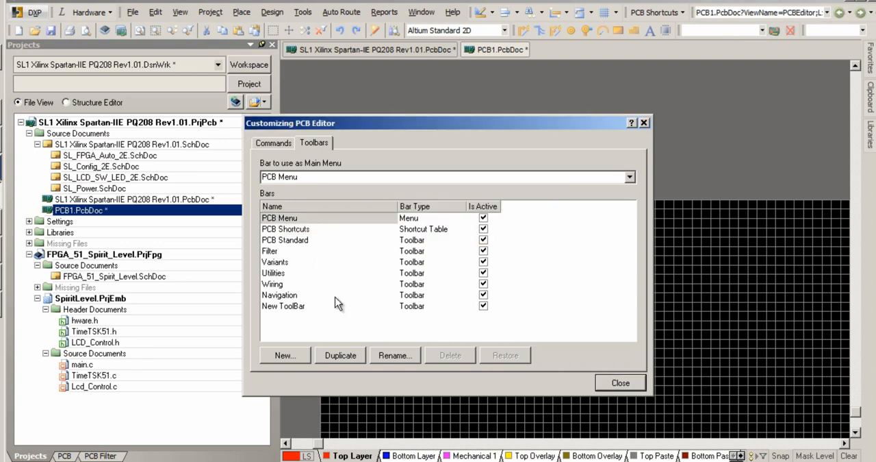
Step: Delete the custom New ToolBar from the PCB editor's bars and confirm the removal
click(285, 306)
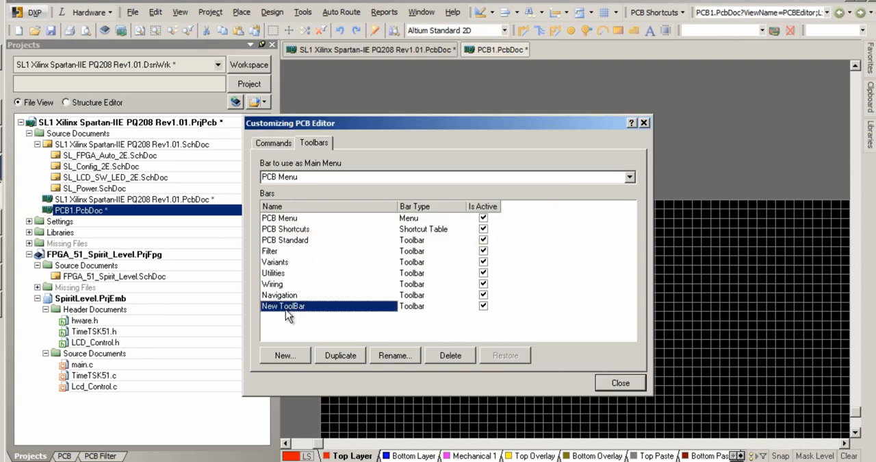
click(451, 355)
click(420, 256)
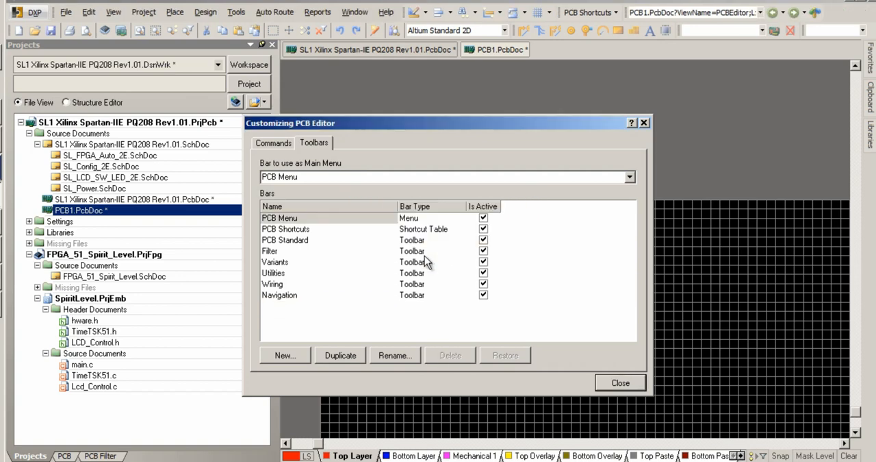